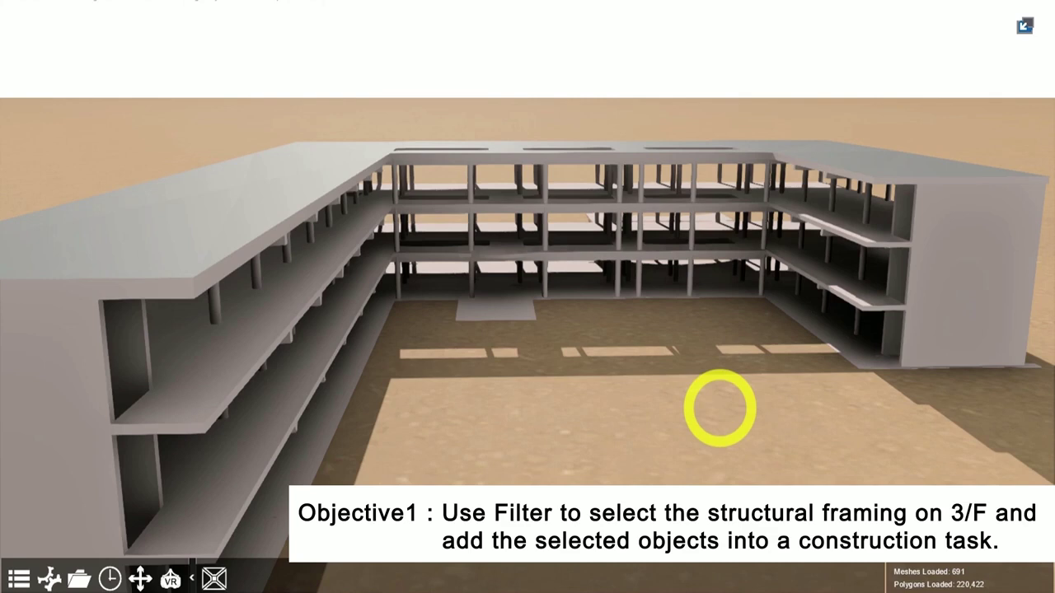
- Open the Filters panel and then the 4D Simulation workspace from the main menu
{"action": "left_click", "coordinate": [19, 577]}
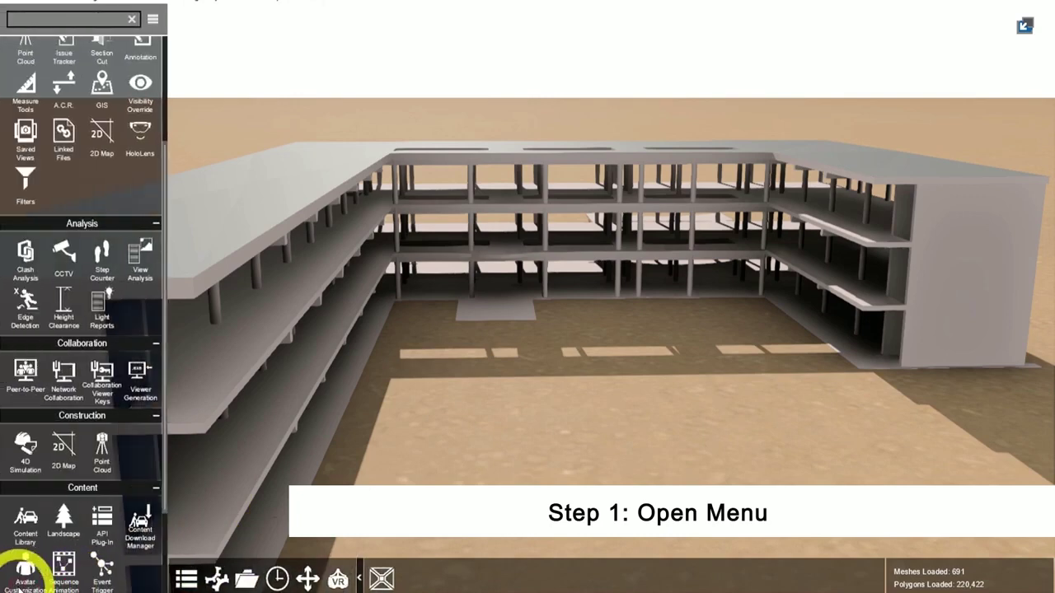
{"action": "left_click", "coordinate": [23, 192]}
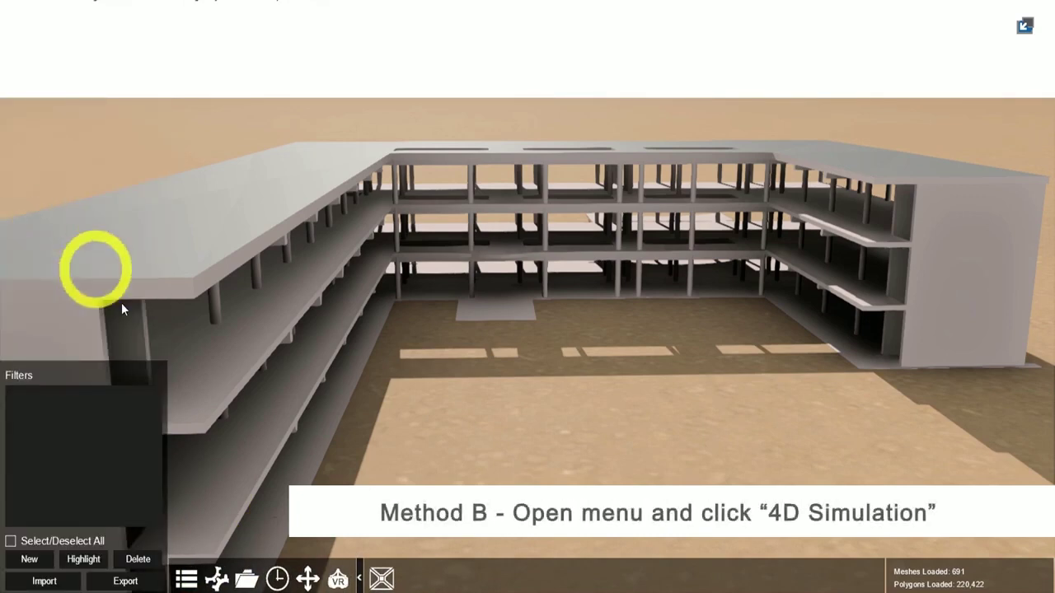
{"action": "left_click", "coordinate": [187, 577]}
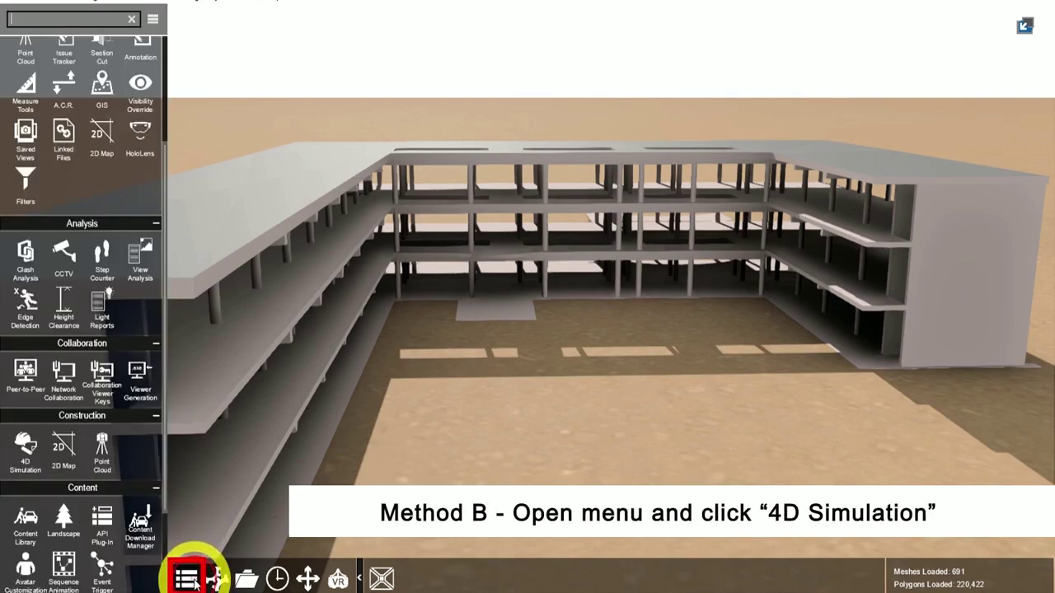
{"action": "left_click", "coordinate": [26, 450]}
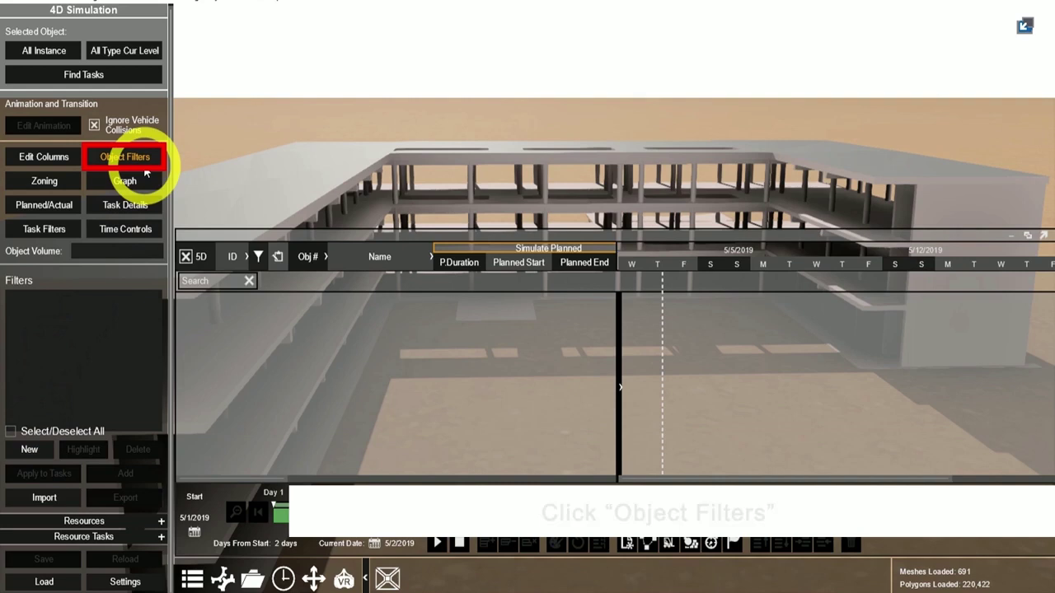
- Create a new filter with a Category rule keeping only Structural Framing
{"action": "left_click", "coordinate": [30, 450]}
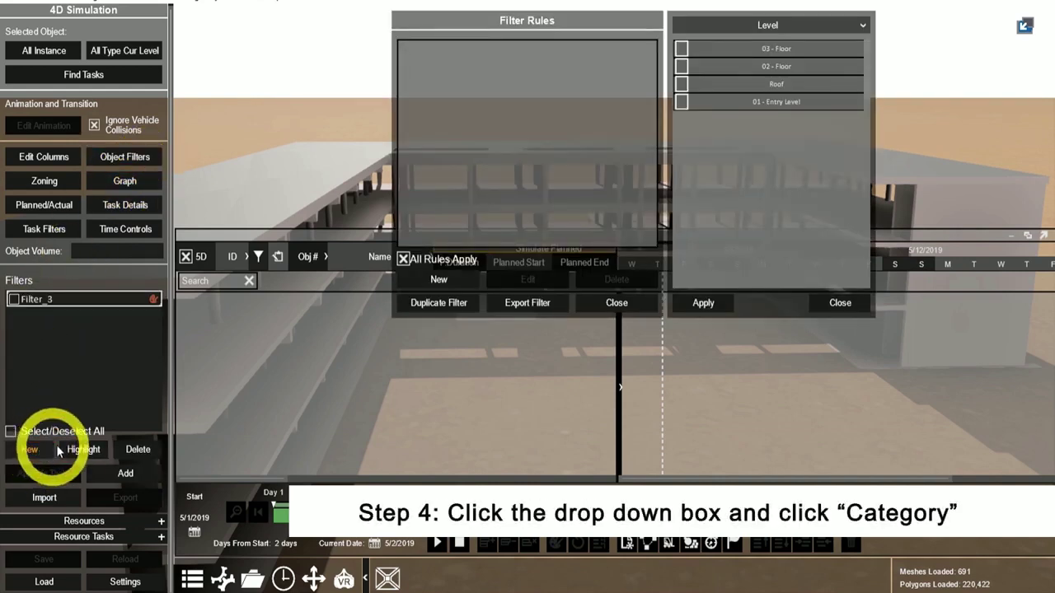
{"action": "left_click", "coordinate": [848, 27]}
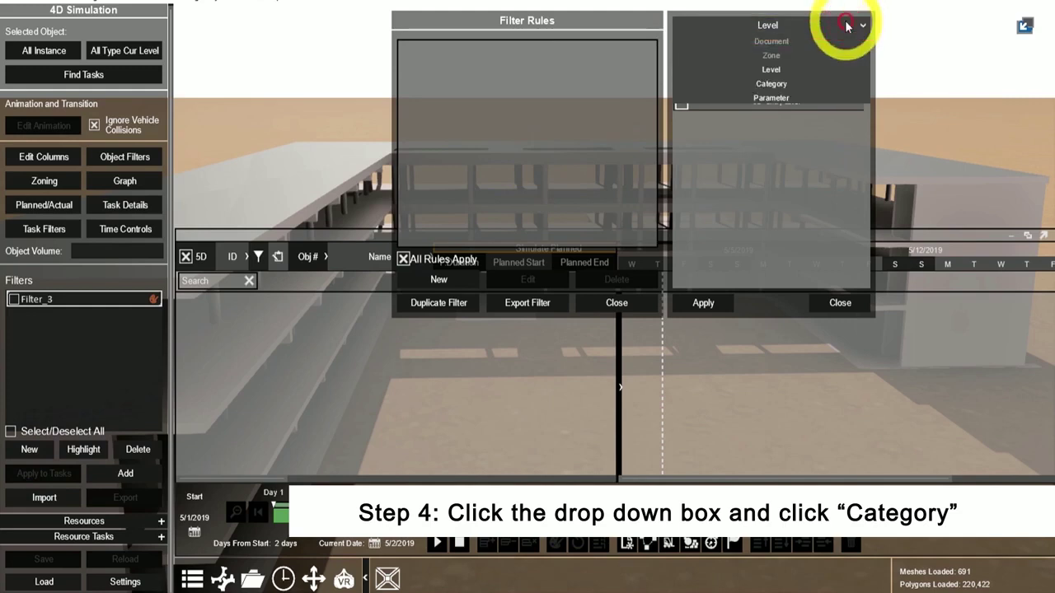
{"action": "left_click", "coordinate": [786, 83]}
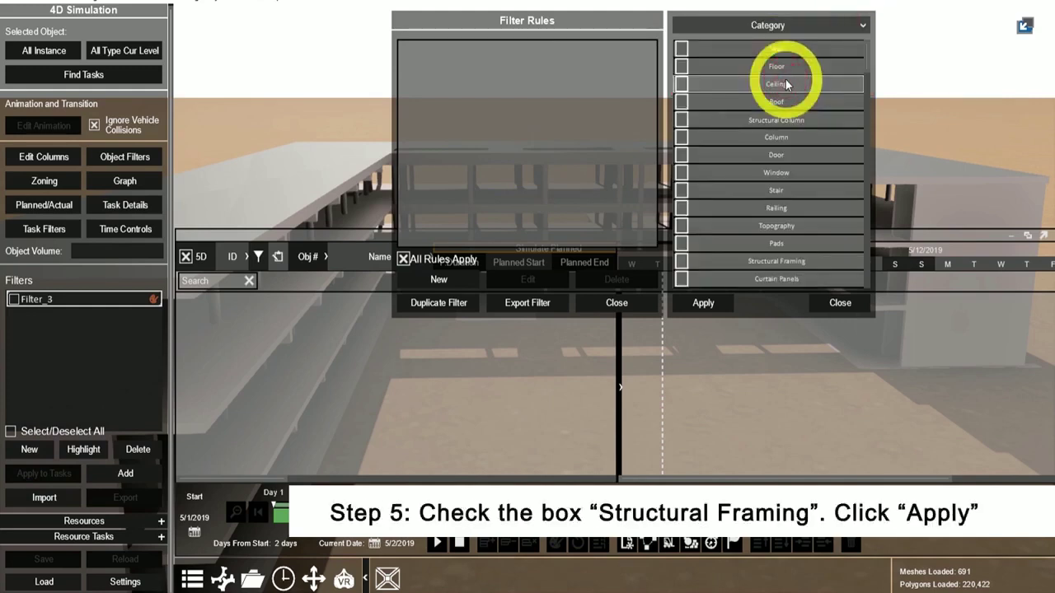
{"action": "left_click", "coordinate": [682, 262]}
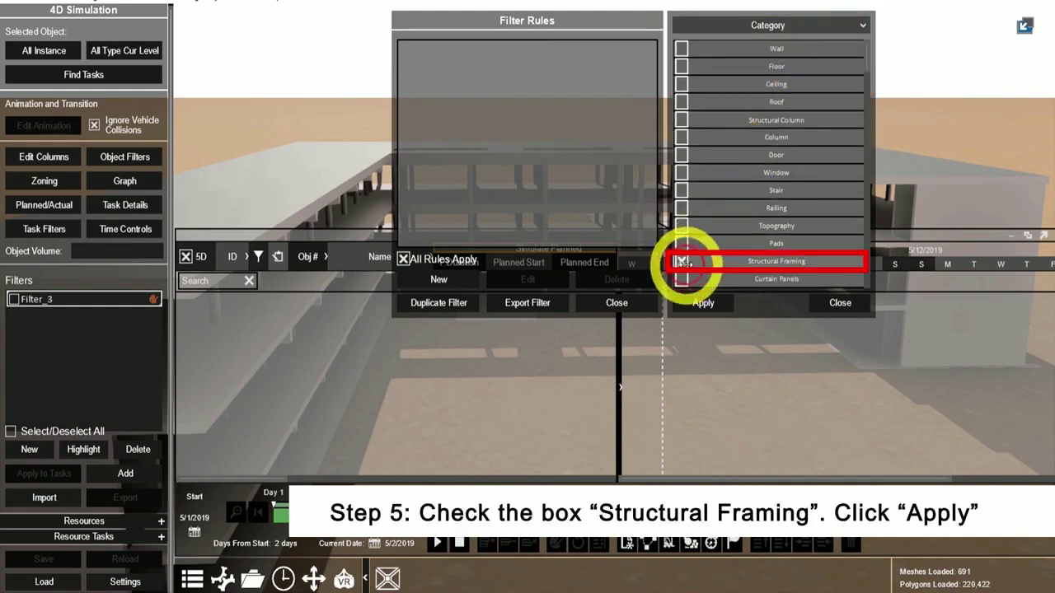
{"action": "left_click", "coordinate": [706, 305]}
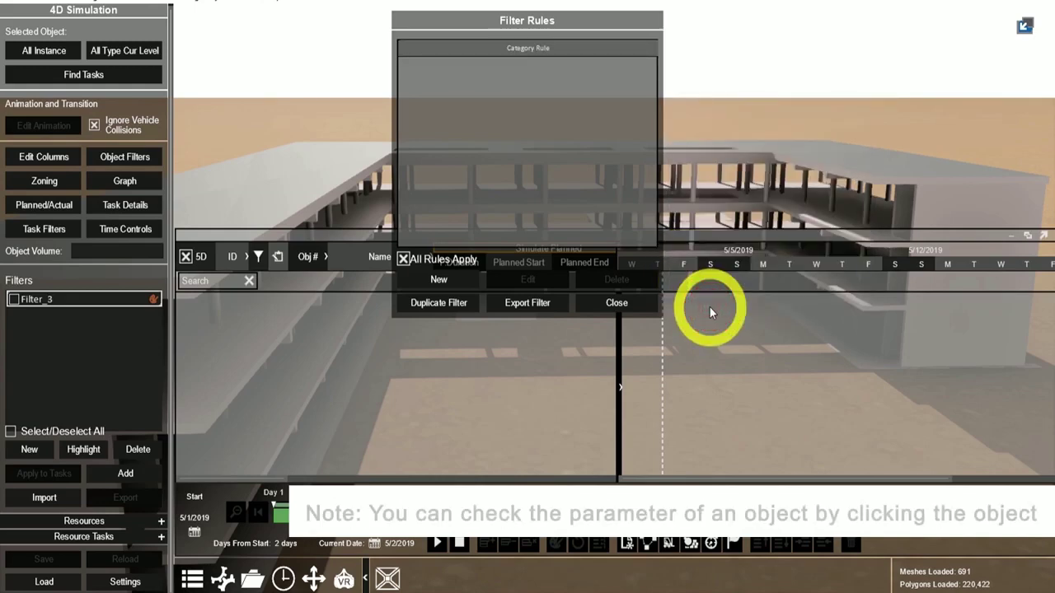
- Select a beam and scroll through its Element Properties
{"action": "left_click", "coordinate": [795, 173]}
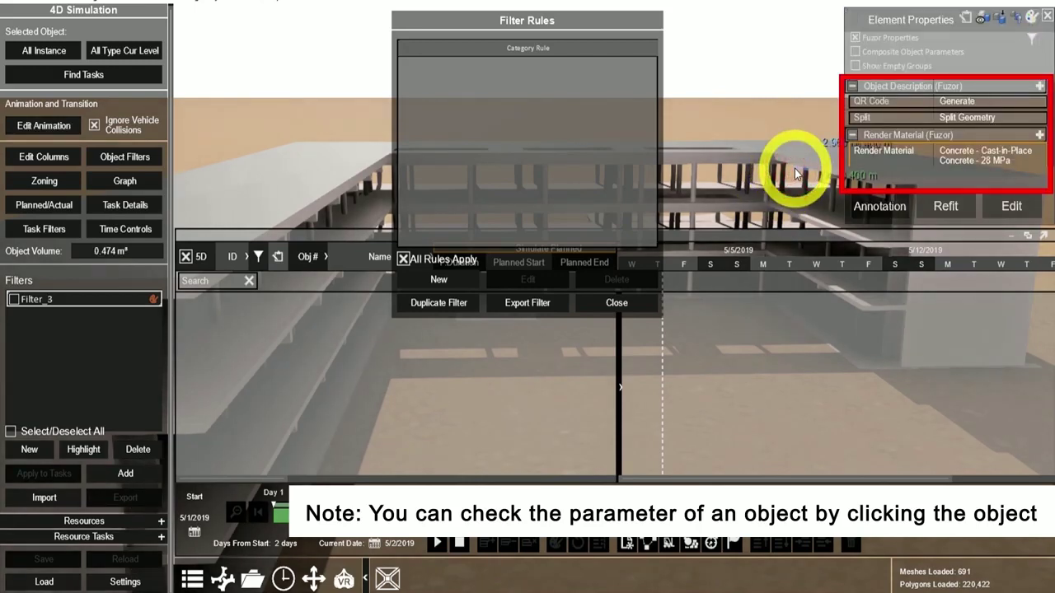
{"action": "scroll", "coordinate": [896, 122], "scroll_direction": "down", "scroll_amount": 2}
{"action": "scroll", "coordinate": [894, 121], "scroll_direction": "down", "scroll_amount": 2}
{"action": "scroll", "coordinate": [895, 120], "scroll_direction": "down", "scroll_amount": 2}
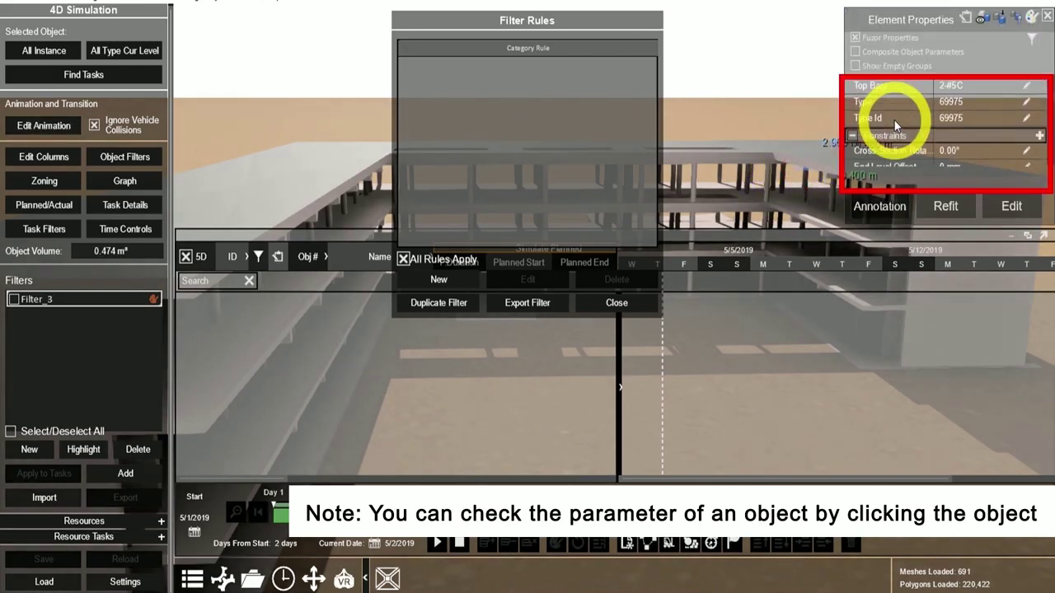
{"action": "scroll", "coordinate": [948, 144], "scroll_direction": "down", "scroll_amount": 2}
{"action": "scroll", "coordinate": [966, 153], "scroll_direction": "down", "scroll_amount": 2}
{"action": "scroll", "coordinate": [965, 150], "scroll_direction": "down", "scroll_amount": 3}
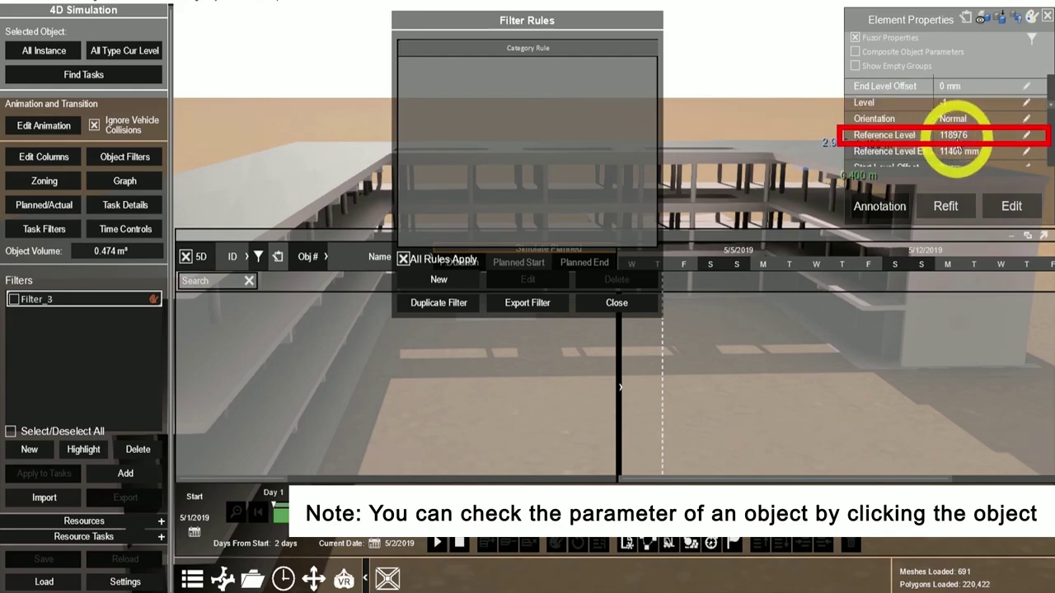
- Add a Parameter rule to Filter_3: Reference Level, Equal To, value 118976
{"action": "left_click", "coordinate": [449, 285]}
{"action": "left_click", "coordinate": [783, 29]}
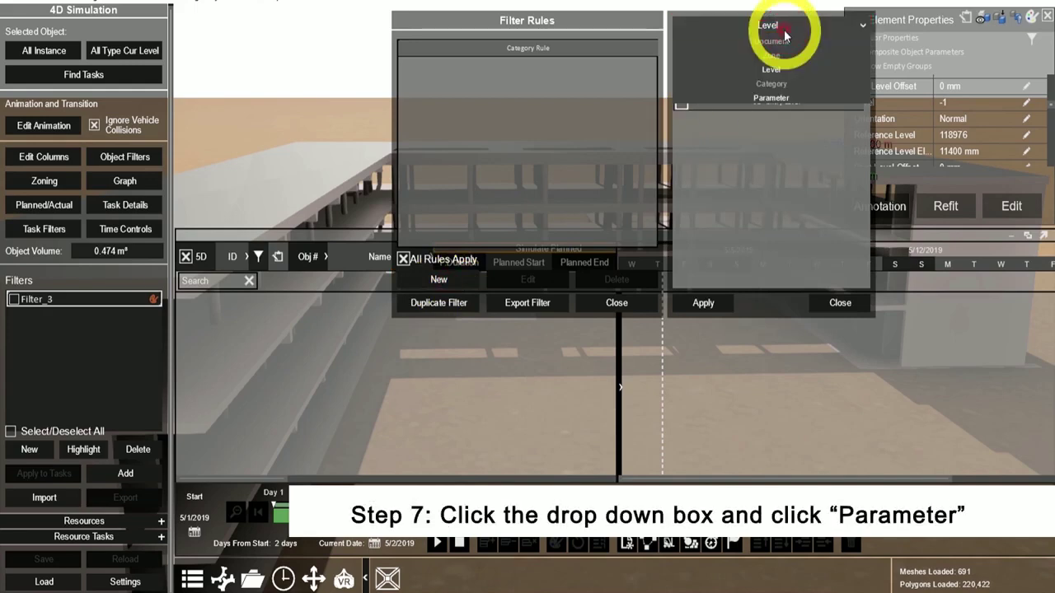
{"action": "left_click", "coordinate": [771, 97]}
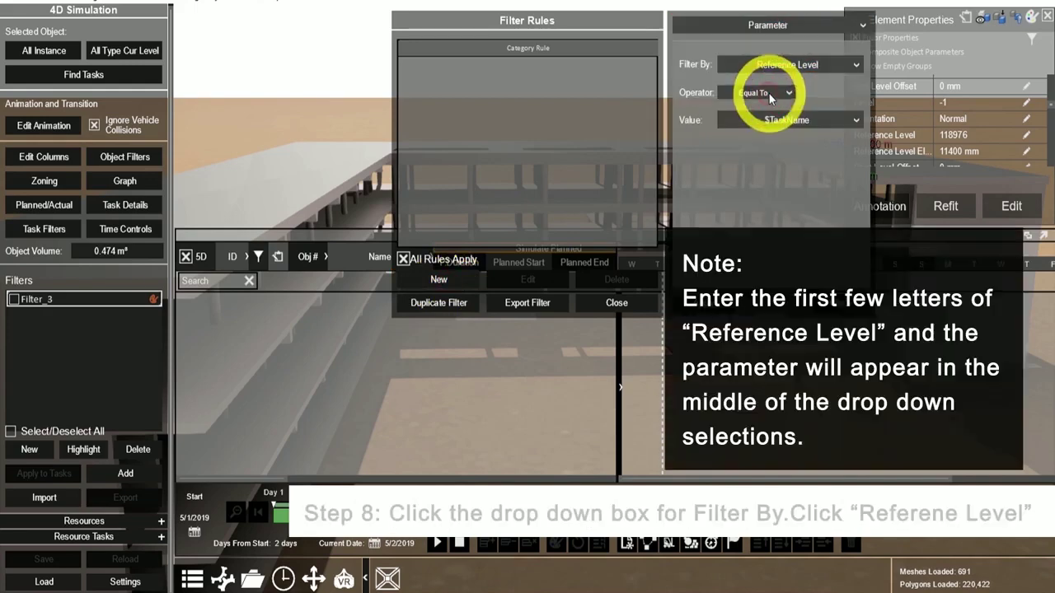
{"action": "left_click", "coordinate": [802, 66]}
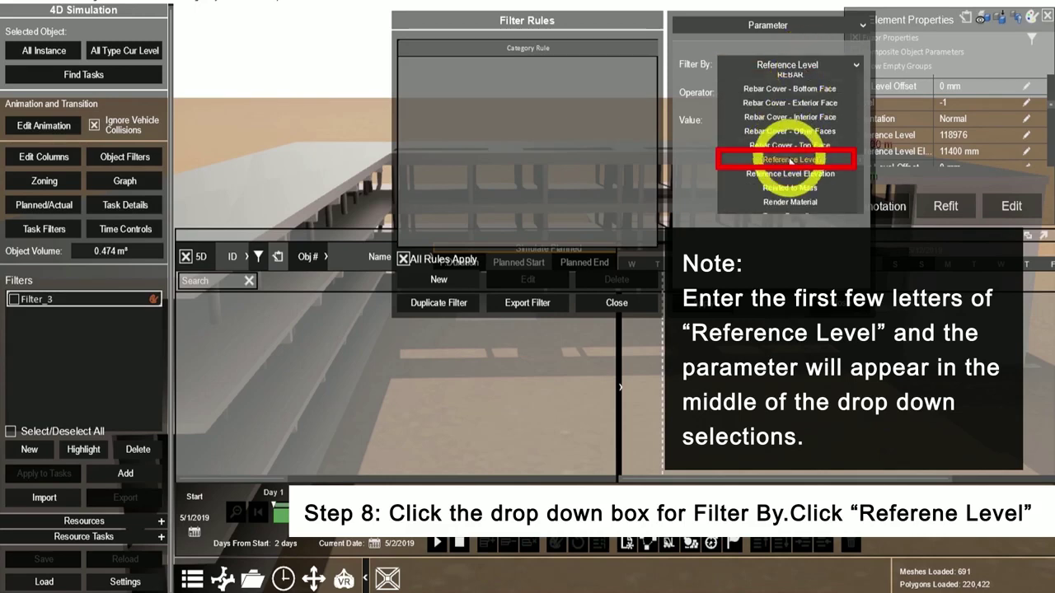
{"action": "left_click", "coordinate": [786, 159]}
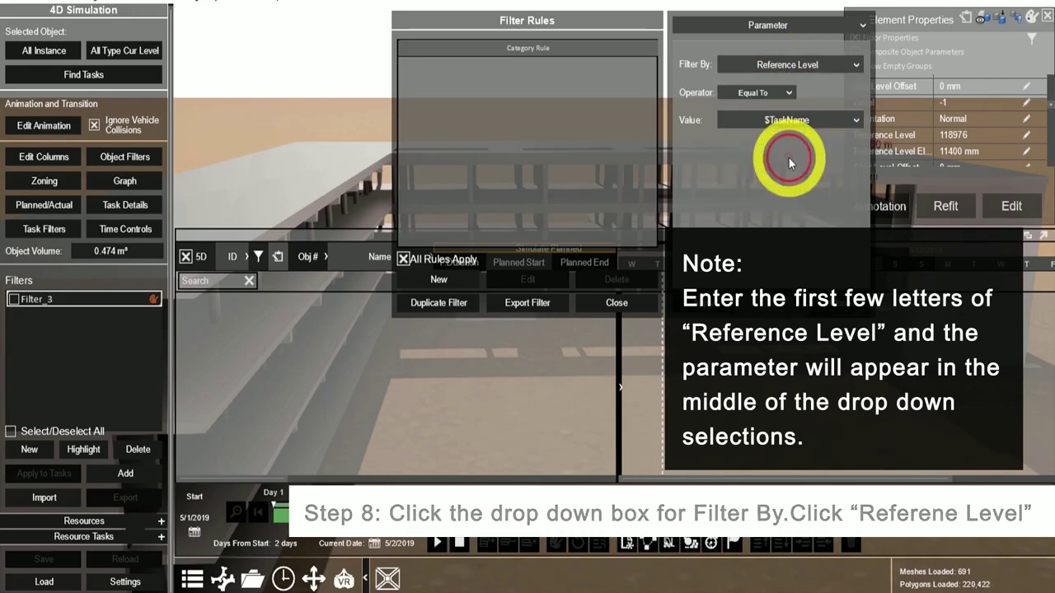
{"action": "left_click", "coordinate": [789, 95]}
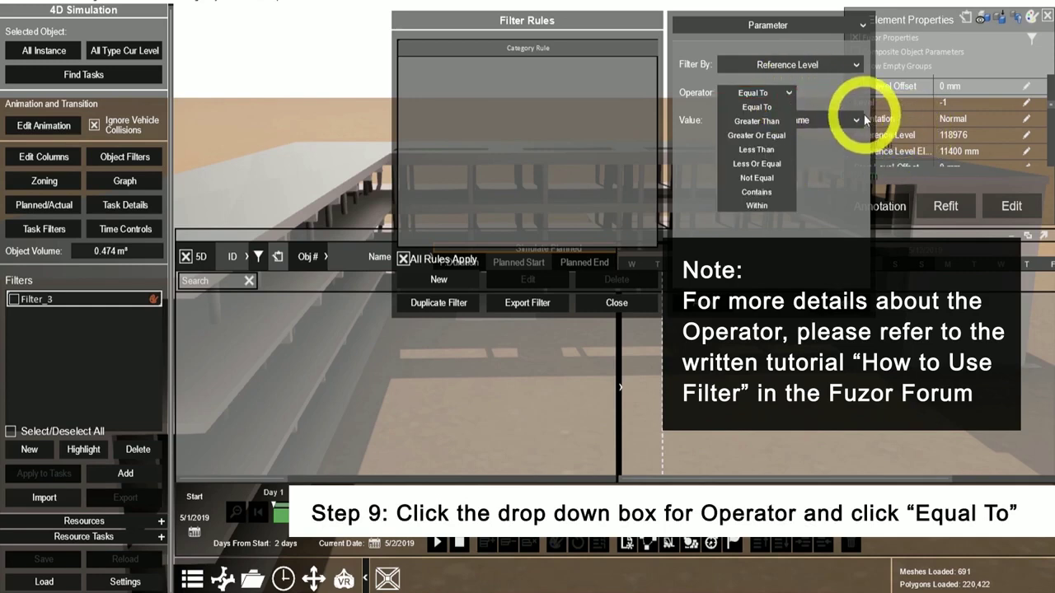
{"action": "left_click", "coordinate": [784, 104]}
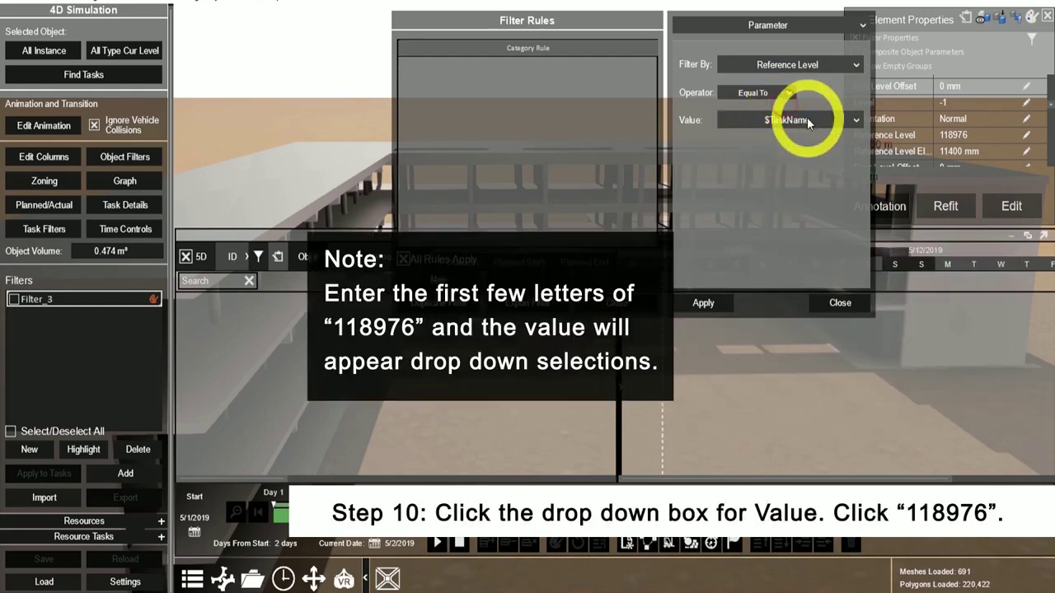
{"action": "left_click", "coordinate": [807, 121]}
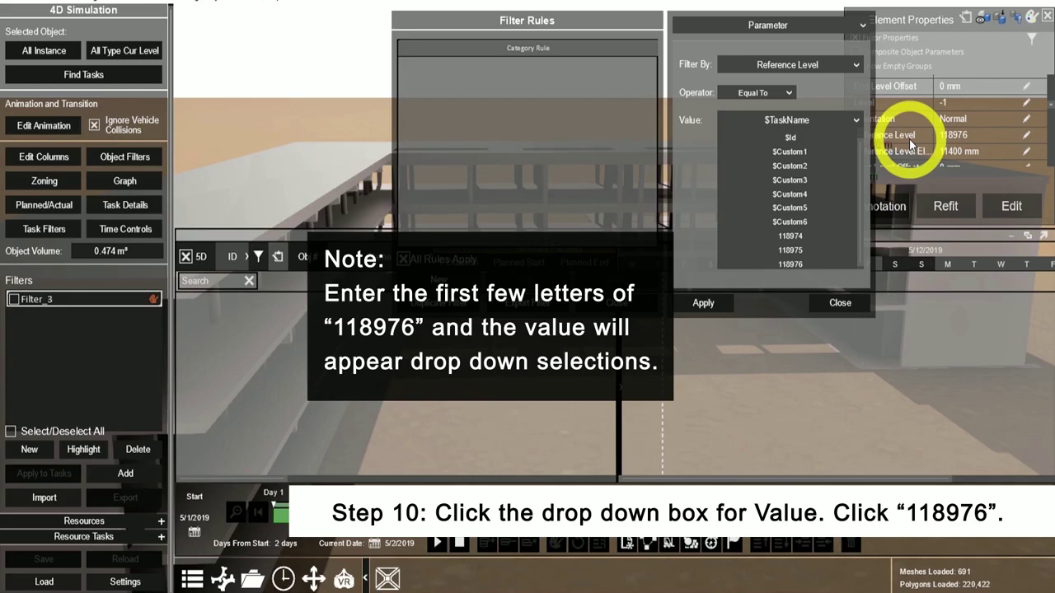
{"action": "left_click", "coordinate": [793, 262]}
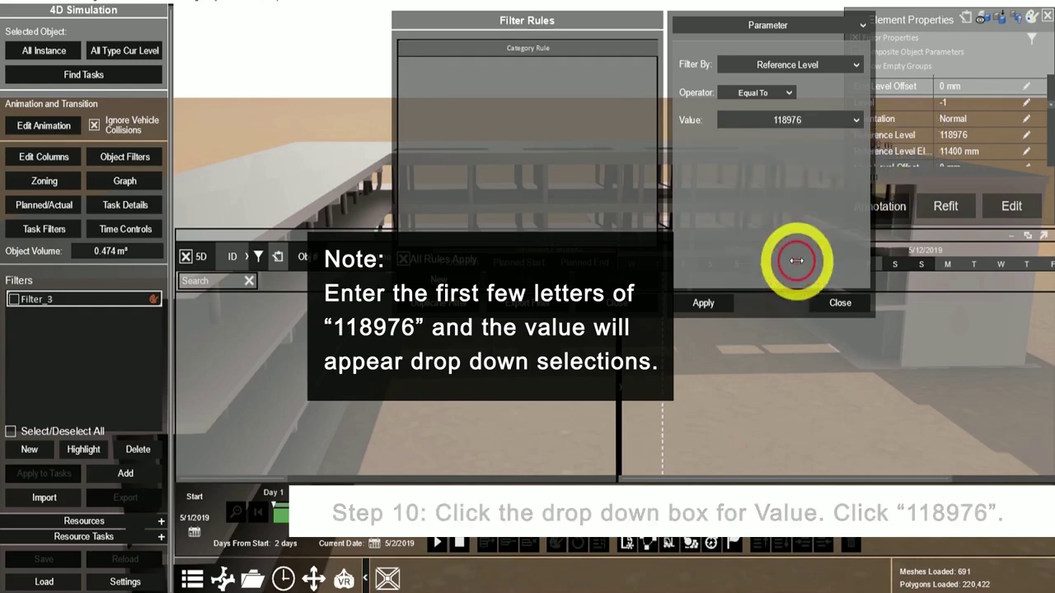
{"action": "left_click", "coordinate": [705, 304]}
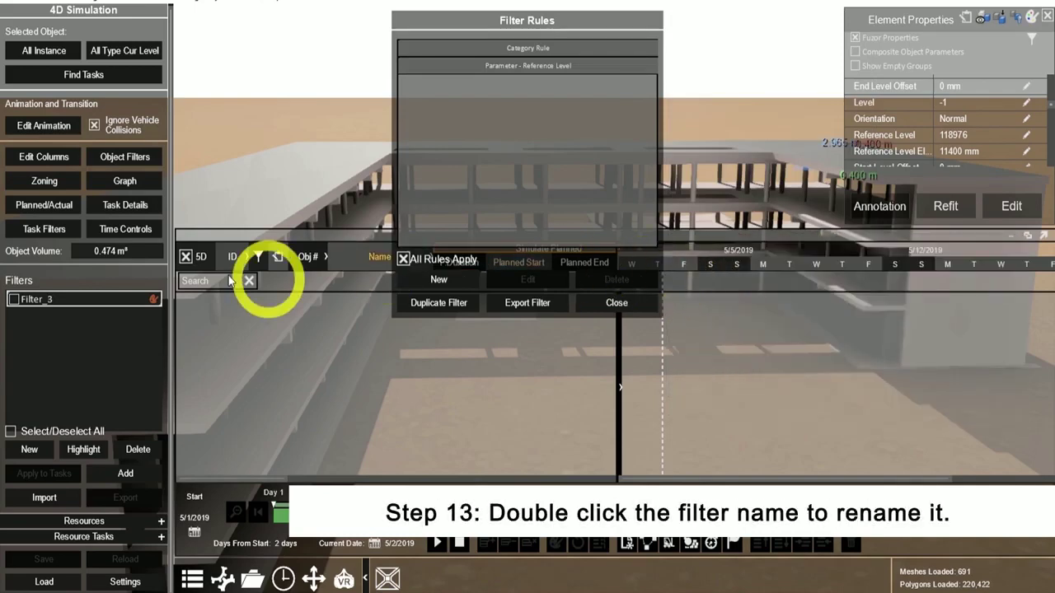
- Rename Filter_3 to '3F Structural Framing' and highlight its matching beams
{"action": "double_click", "coordinate": [57, 302]}
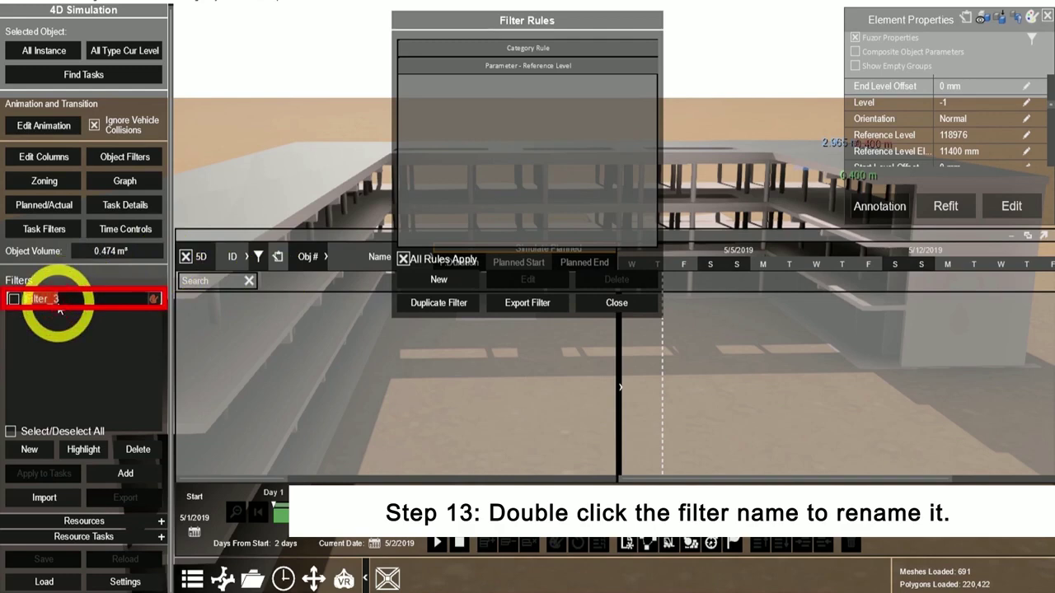
{"action": "type", "text": "3F Structural Framing"}
{"action": "left_click", "coordinate": [86, 352]}
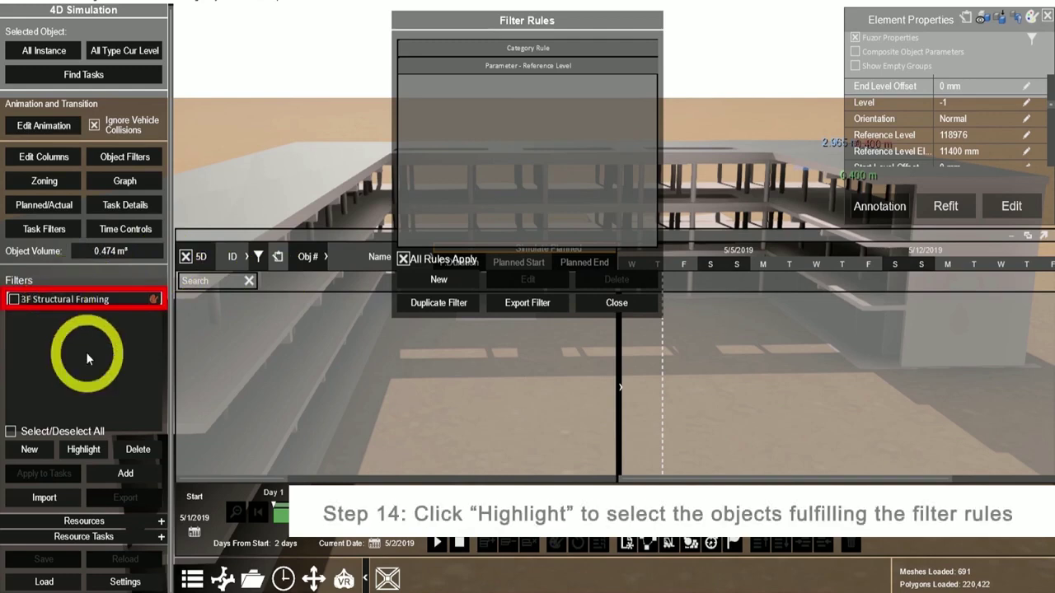
{"action": "left_click", "coordinate": [86, 447]}
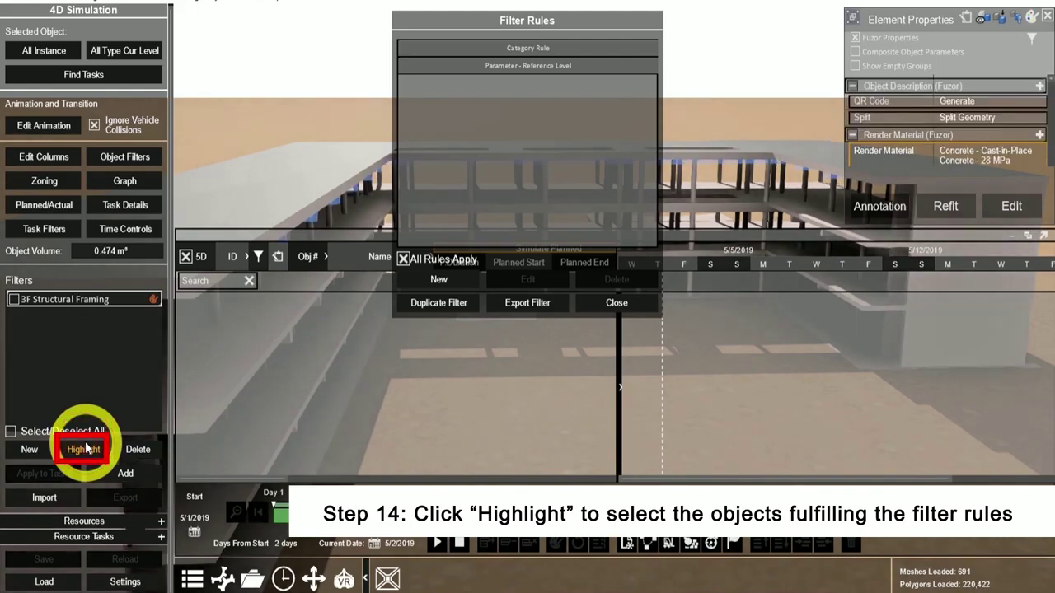
- Close Filter Rules and add New Construction Task_3 to the 4D timeline
{"action": "left_click", "coordinate": [624, 302]}
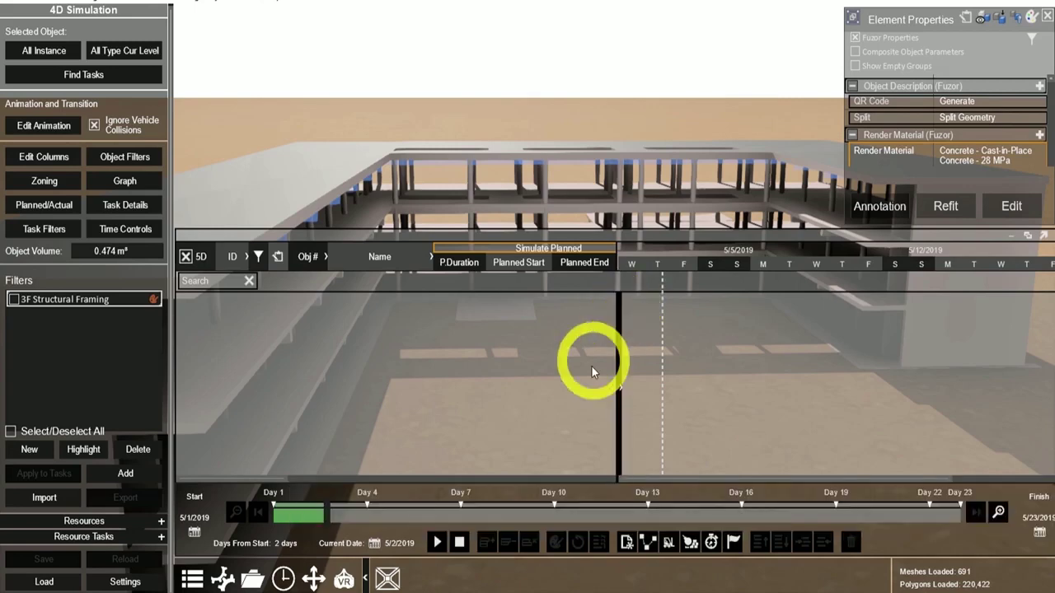
{"action": "left_click", "coordinate": [626, 542]}
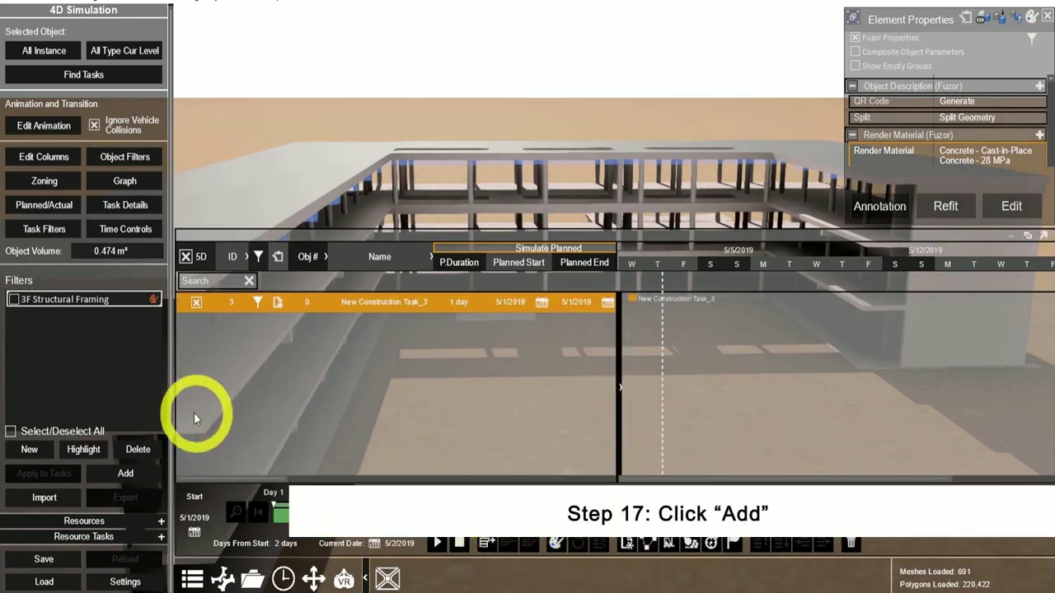
- Add the 3F Structural Framing objects to New Construction Task_3, then clear them back to 0
{"action": "left_click", "coordinate": [127, 471]}
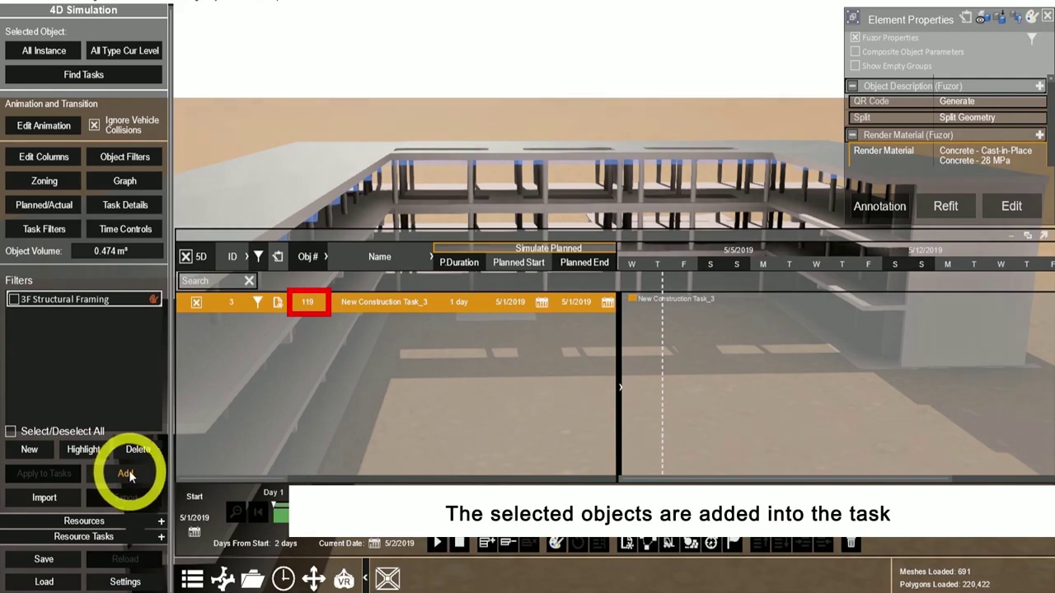
{"action": "left_click", "coordinate": [257, 302]}
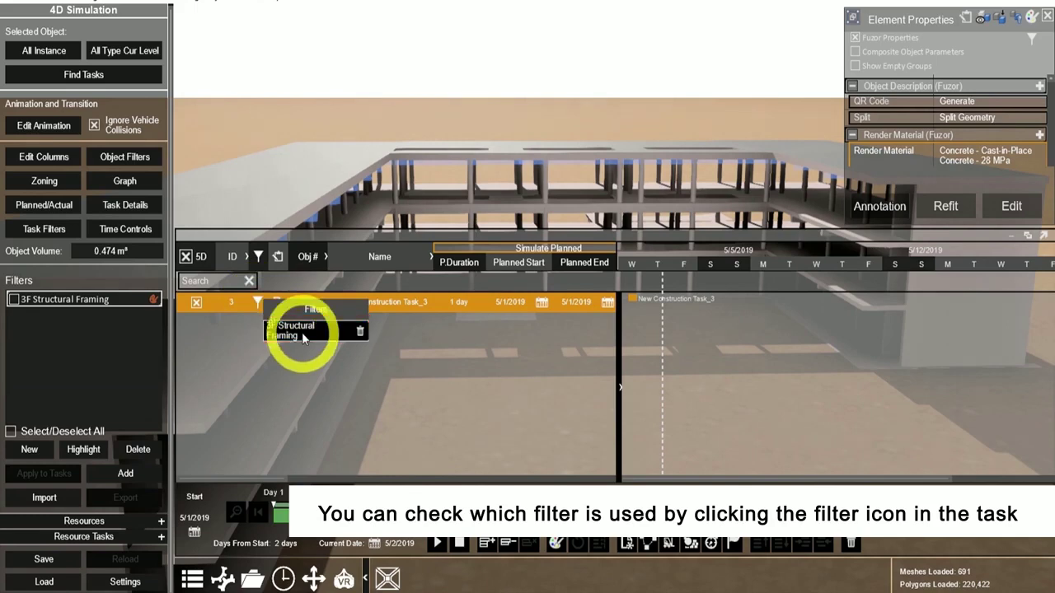
{"action": "left_click", "coordinate": [361, 330]}
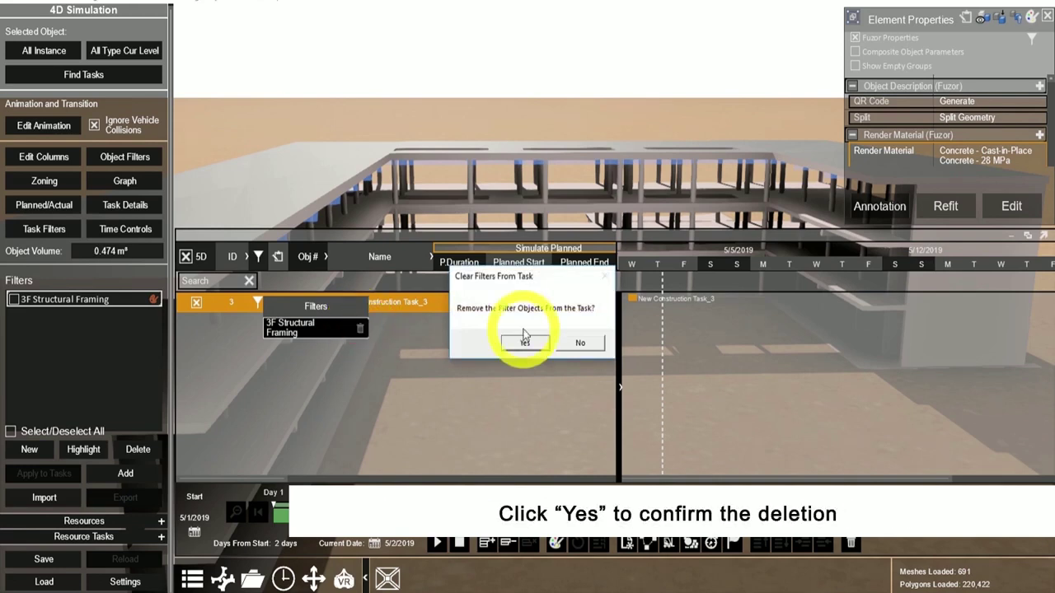
{"action": "left_click", "coordinate": [521, 343]}
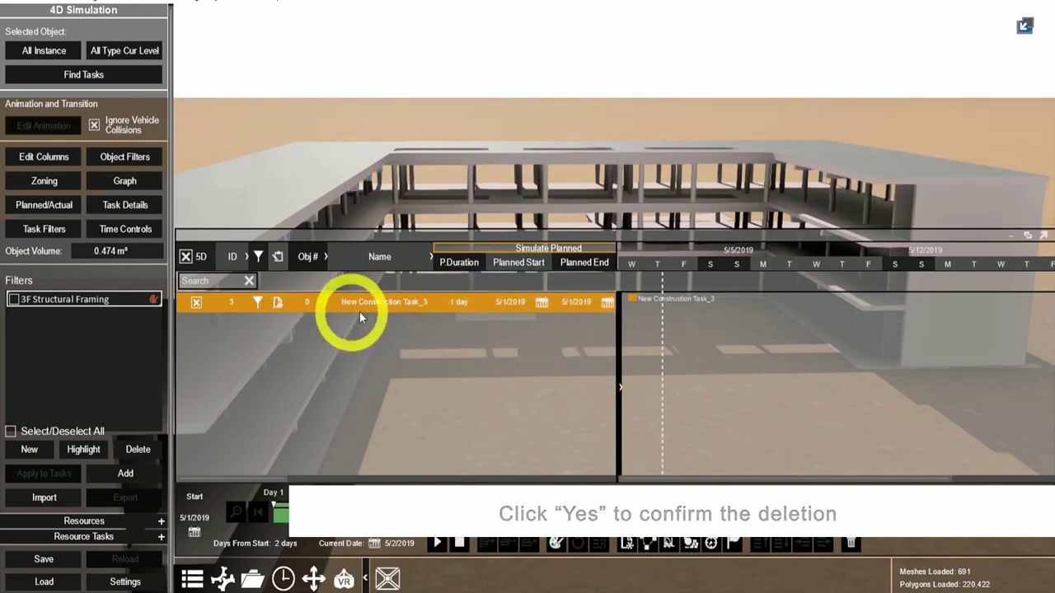
- Duplicate the 3F Structural Framing filter as '3F Structural Framing - Copy'
{"action": "left_click", "coordinate": [98, 302]}
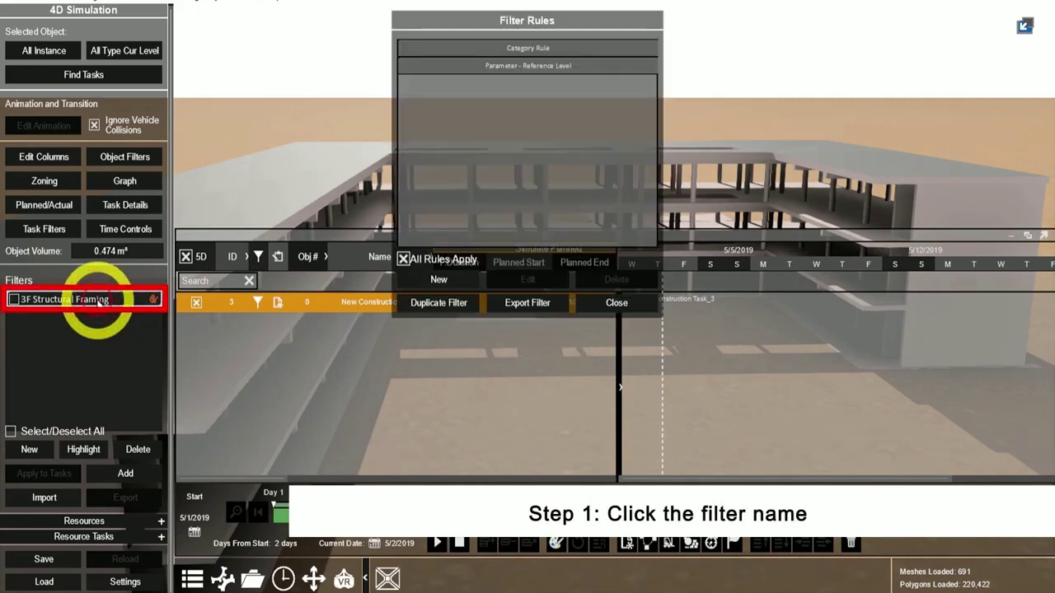
{"action": "left_click", "coordinate": [437, 304]}
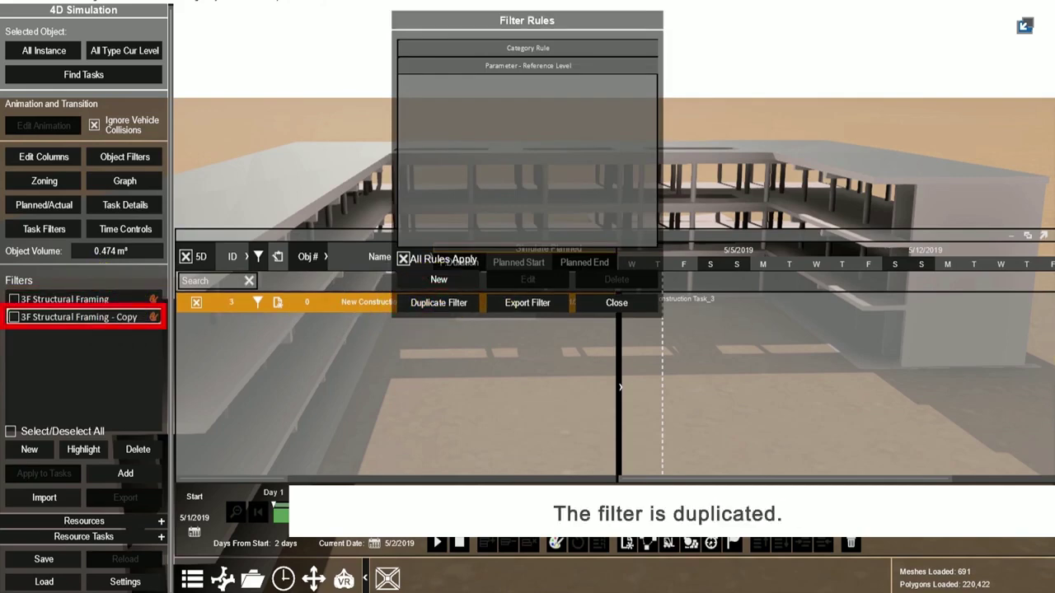
{"action": "left_click", "coordinate": [104, 318]}
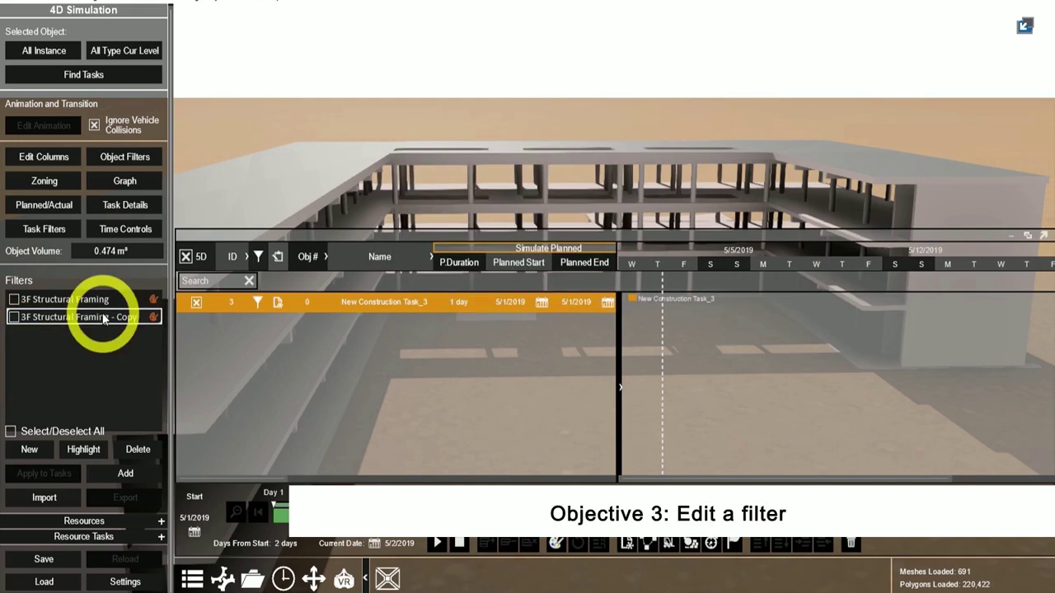
- Rename the copy '2F Structural Framing' and change its Reference Level value to 118975
{"action": "double_click", "coordinate": [104, 318]}
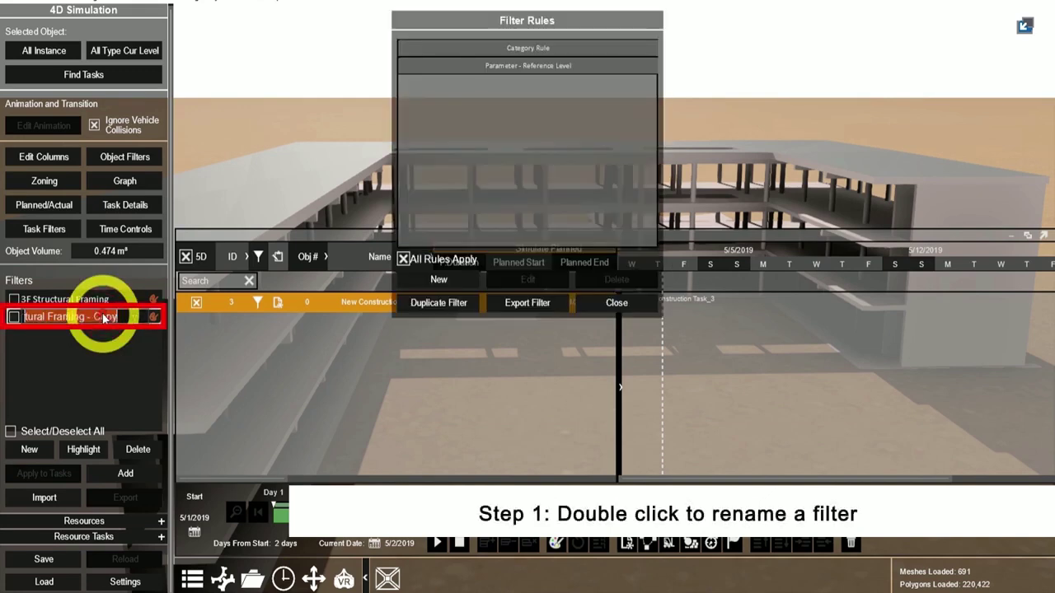
{"action": "type", "text": "2F Structural Framing"}
{"action": "left_click", "coordinate": [534, 69]}
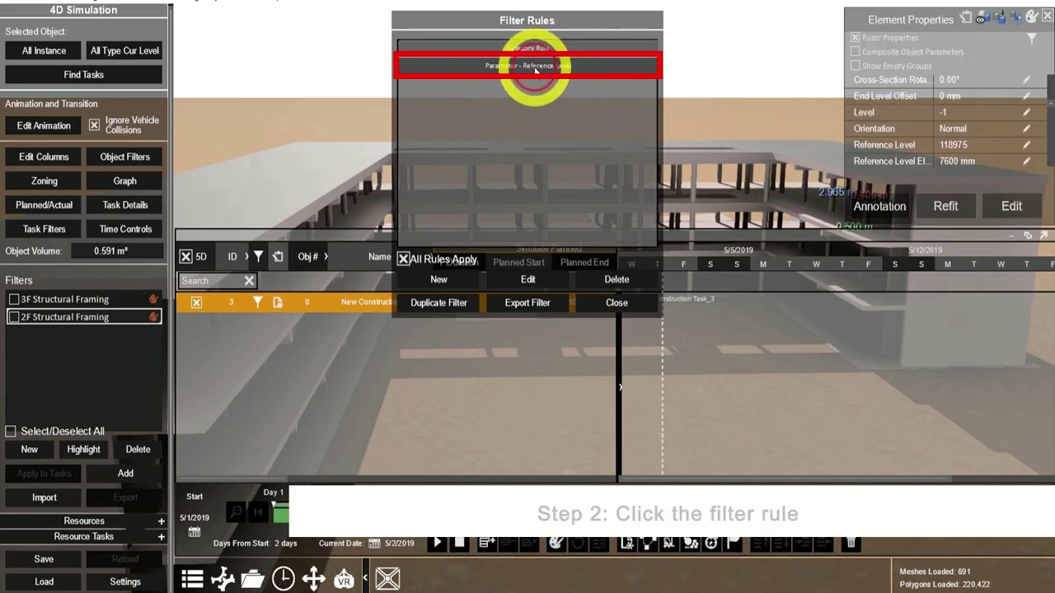
{"action": "left_click", "coordinate": [530, 280]}
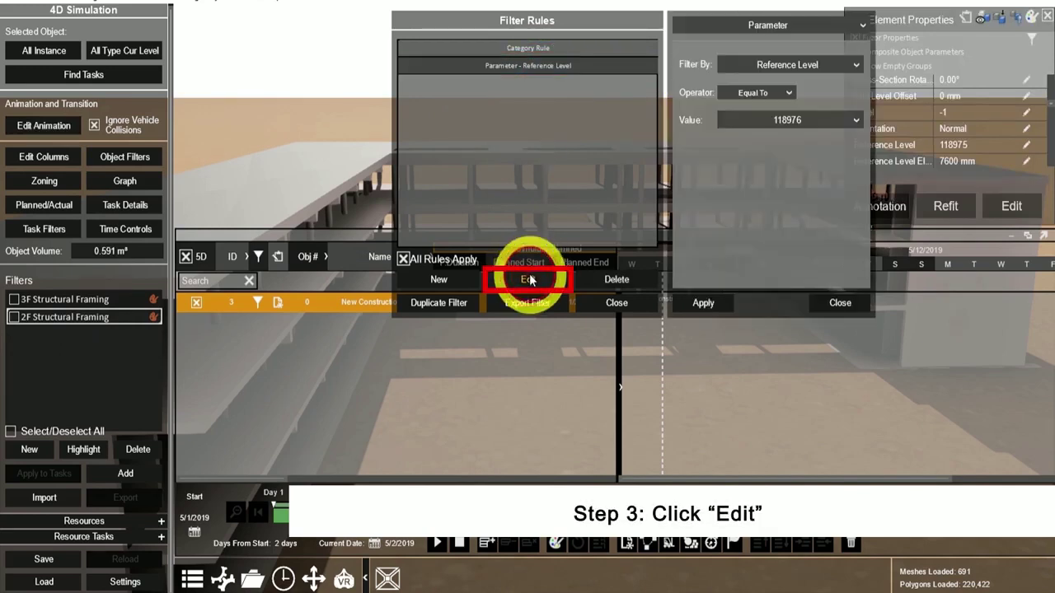
{"action": "left_click", "coordinate": [777, 122]}
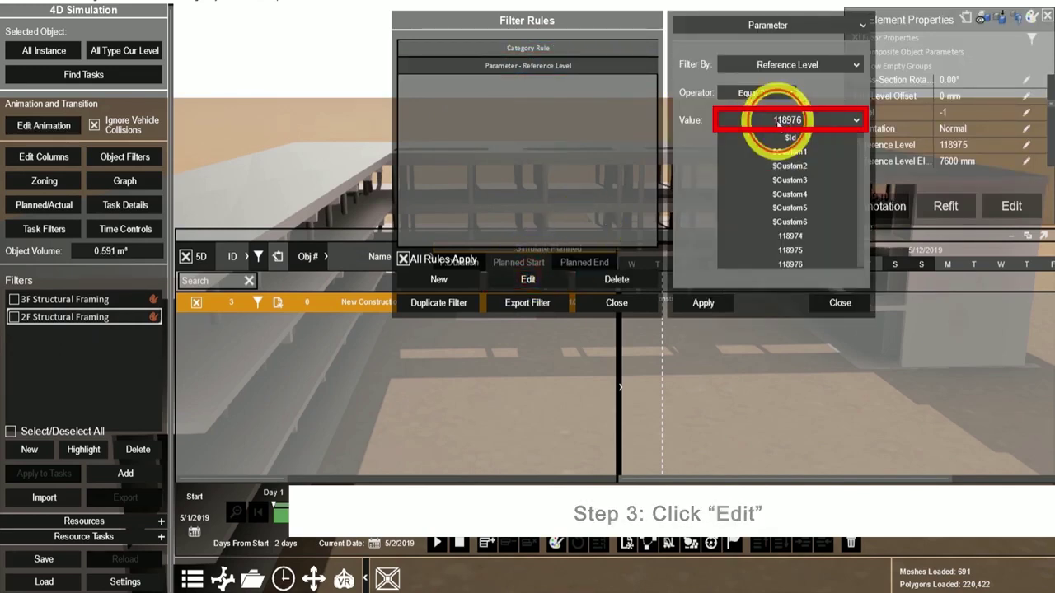
{"action": "left_click", "coordinate": [786, 250]}
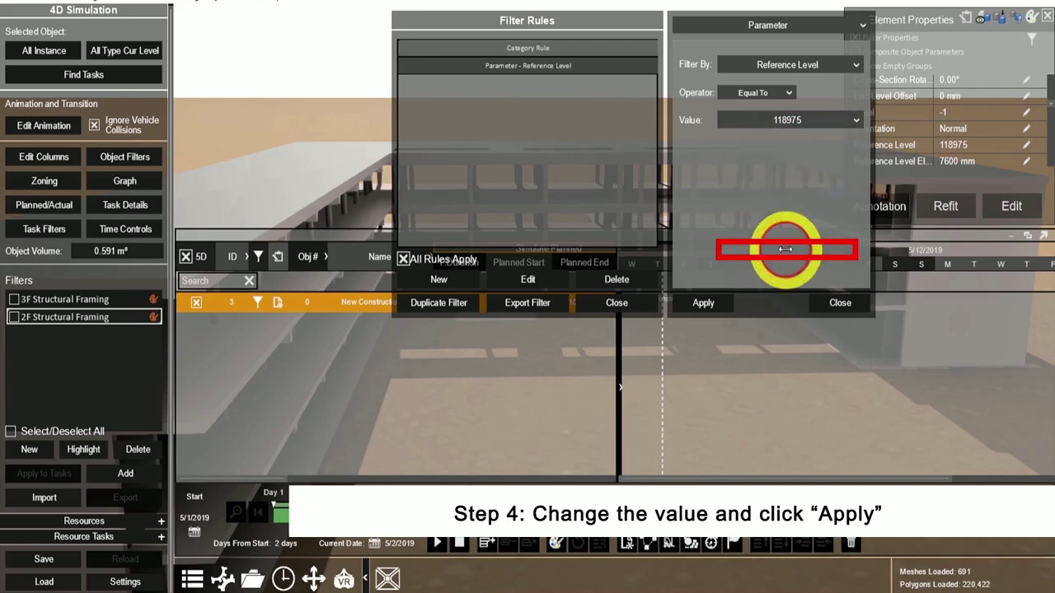
{"action": "left_click", "coordinate": [716, 302]}
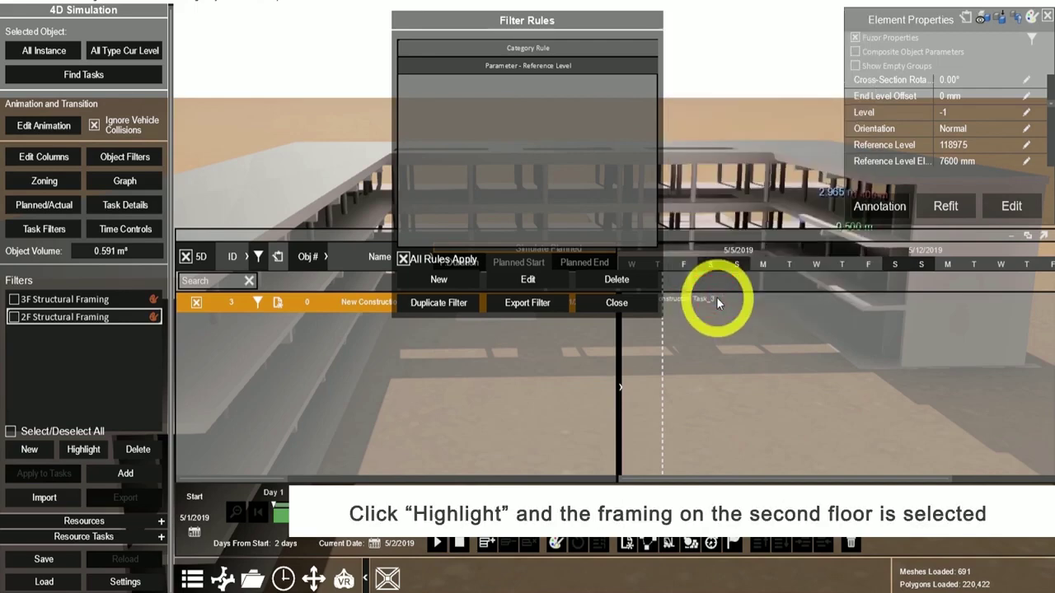
- Highlight the 2F filter's framing and delete its Category Rule
{"action": "left_click", "coordinate": [83, 450]}
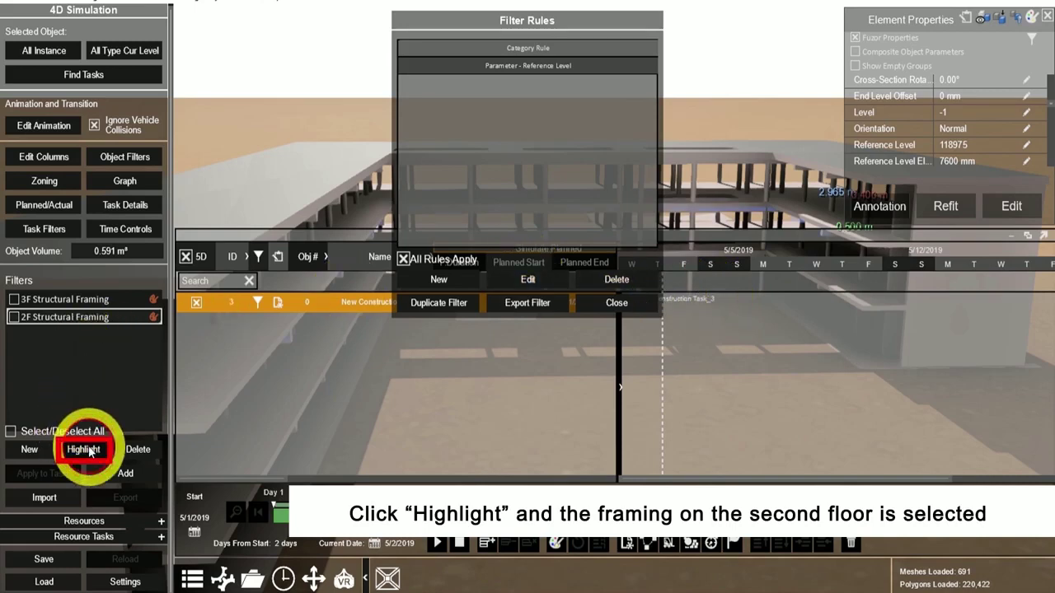
{"action": "left_click", "coordinate": [519, 47]}
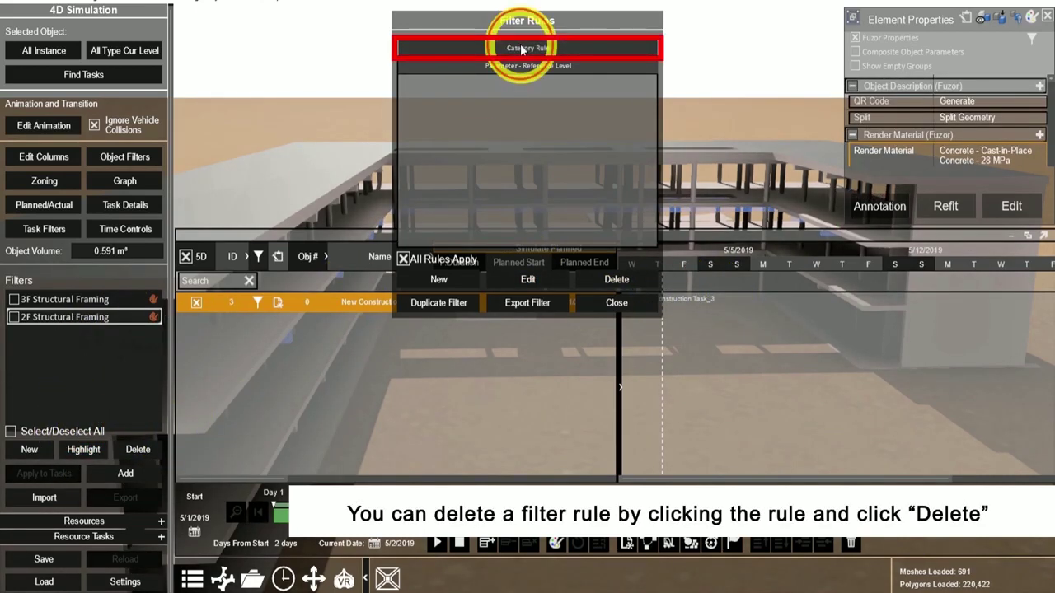
{"action": "left_click", "coordinate": [596, 276]}
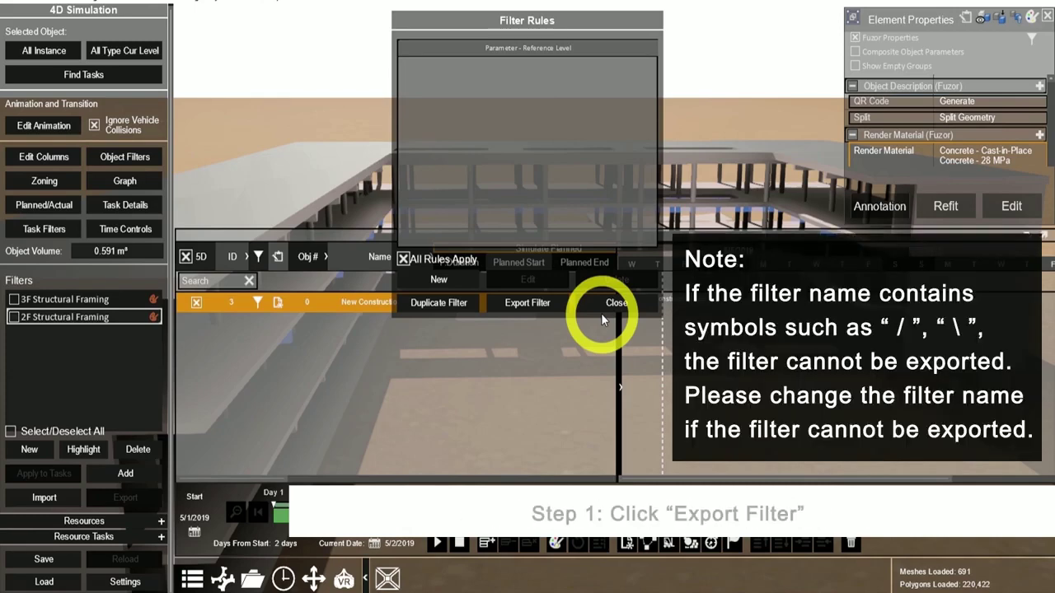
- Export the filter as '2F Structural Framing.fsf' into Desktop\Filter
{"action": "left_click", "coordinate": [532, 303]}
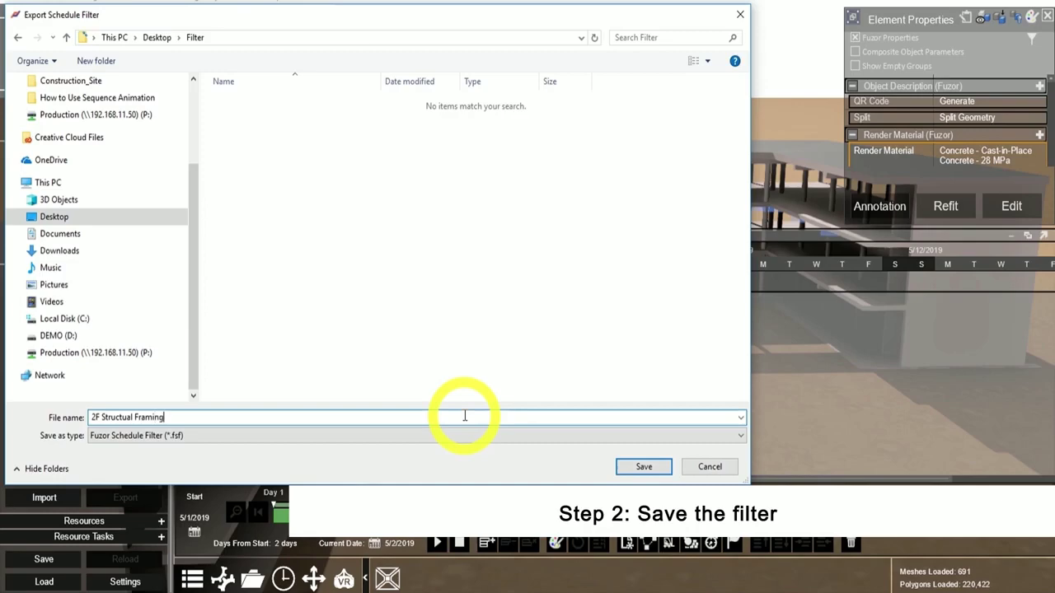
{"action": "key", "text": "Return"}
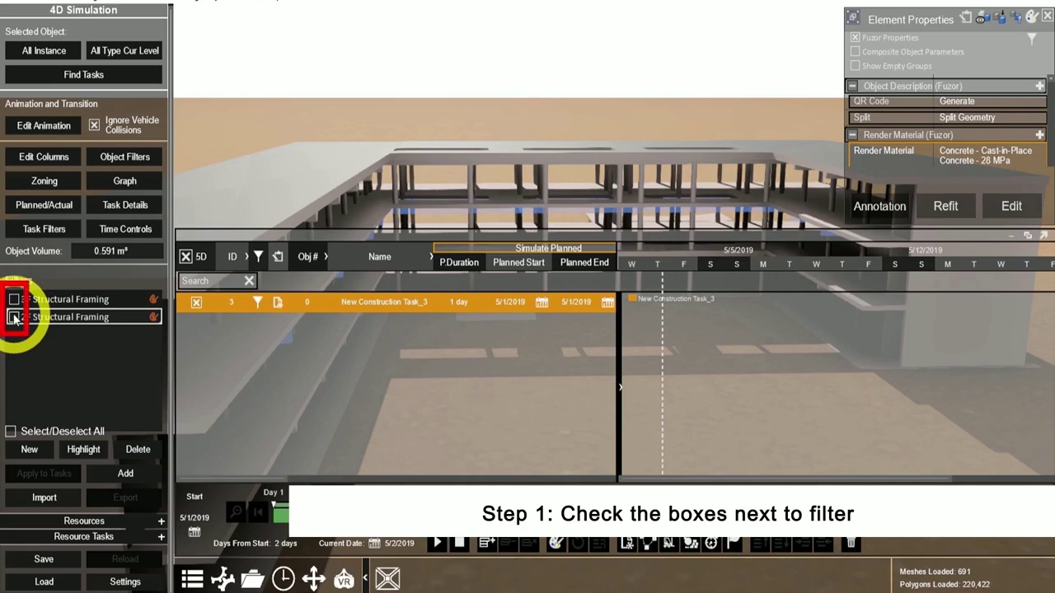
- Select both framing filters and export them as FSF files into the Desktop\Filter folder
{"action": "left_click", "coordinate": [10, 432]}
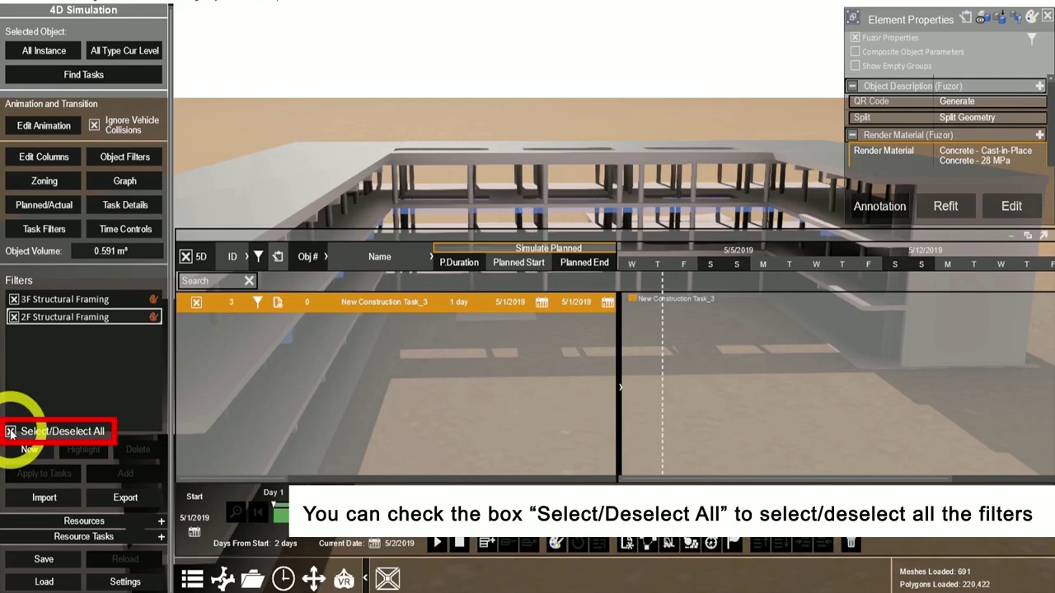
{"action": "left_click", "coordinate": [11, 432]}
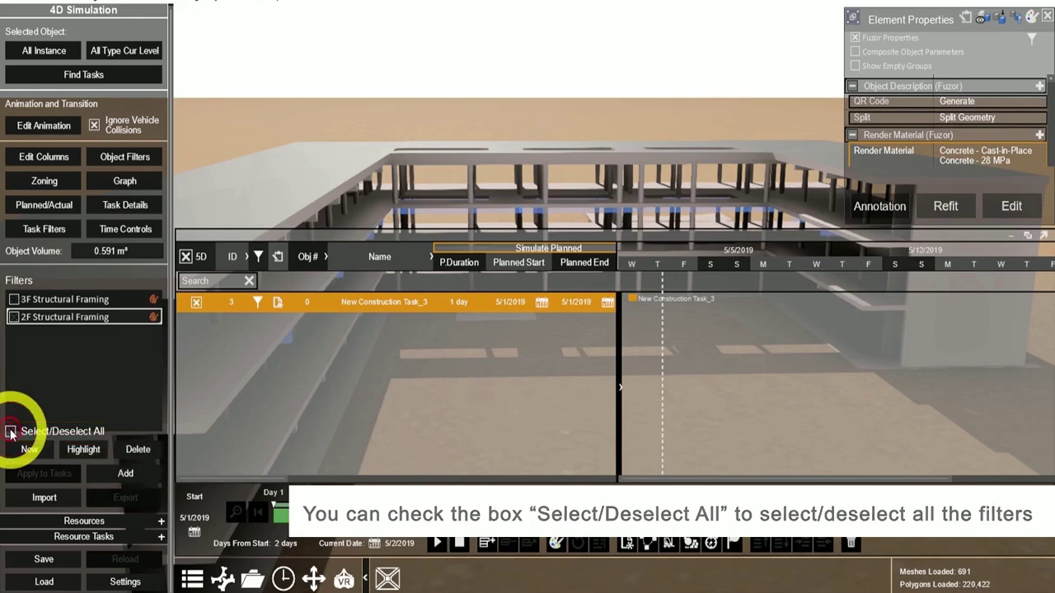
{"action": "left_click", "coordinate": [128, 500]}
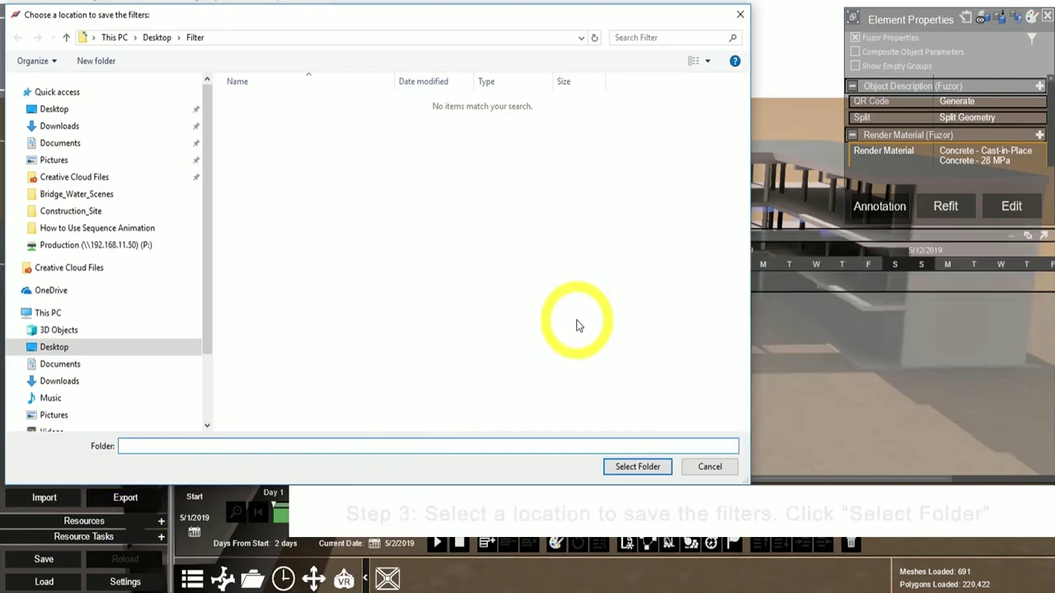
{"action": "left_click", "coordinate": [629, 467]}
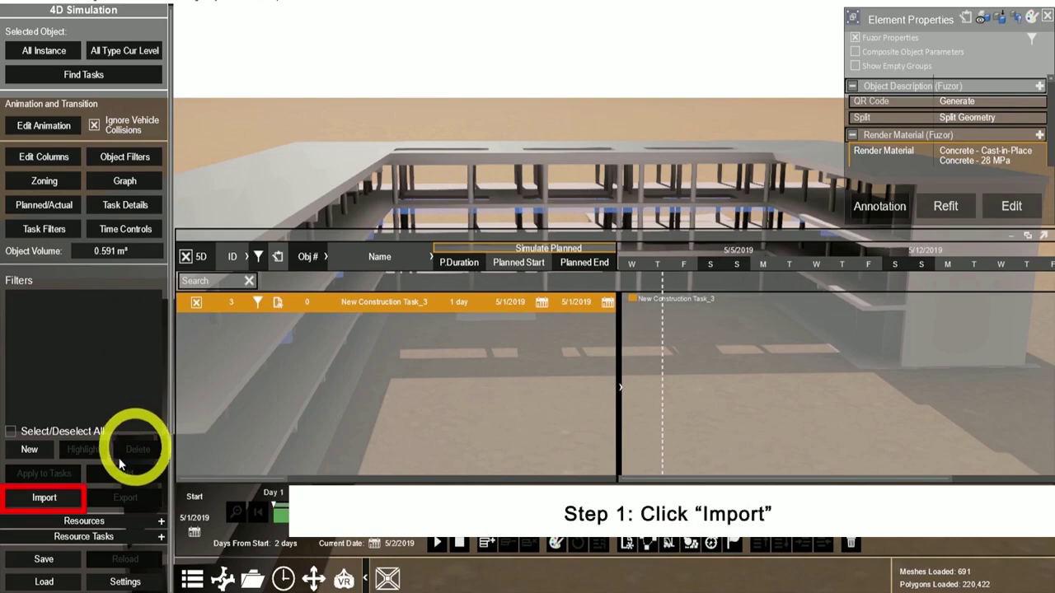
- Import the 2F and 3F Structural Framing .fsf files from Desktop\Filter
{"action": "left_click", "coordinate": [48, 498]}
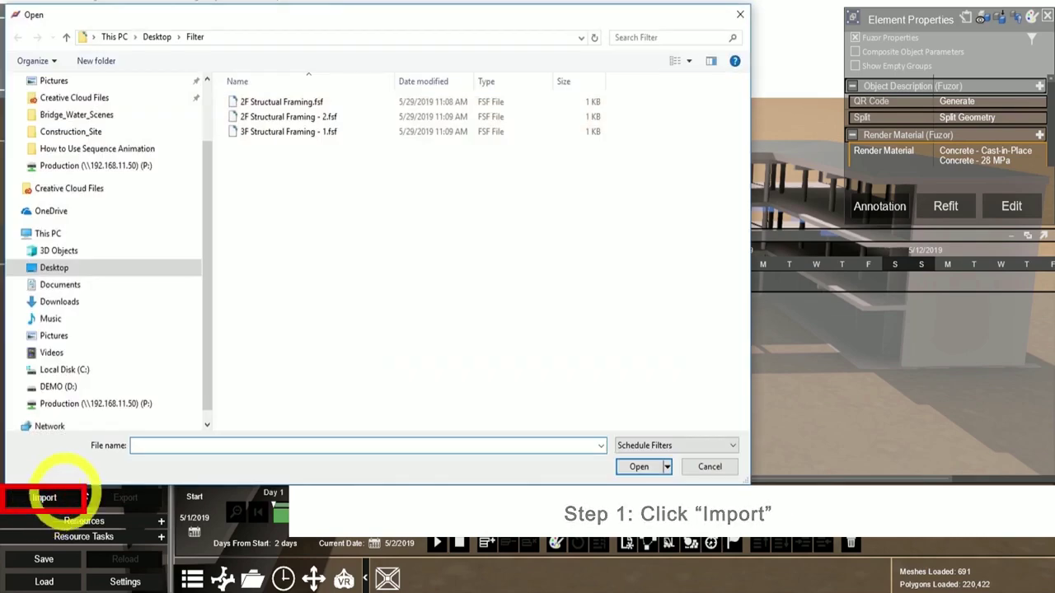
{"action": "mouse_move", "coordinate": [349, 167]}
{"action": "left_mouse_down"}
{"action": "mouse_move", "coordinate": [336, 129]}
{"action": "mouse_move", "coordinate": [318, 124]}
{"action": "left_mouse_up"}
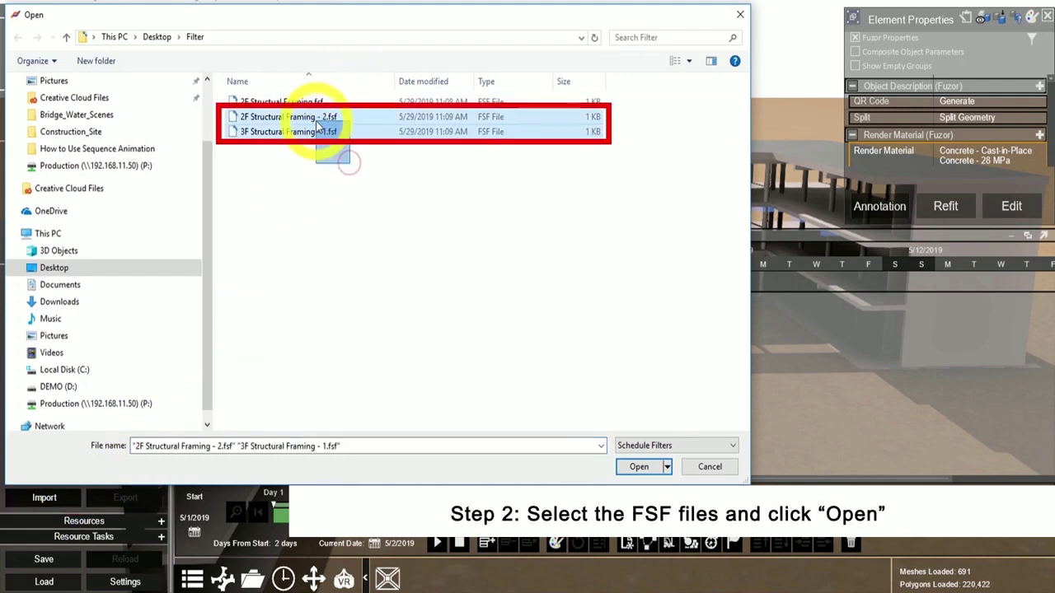
{"action": "left_click", "coordinate": [634, 467]}
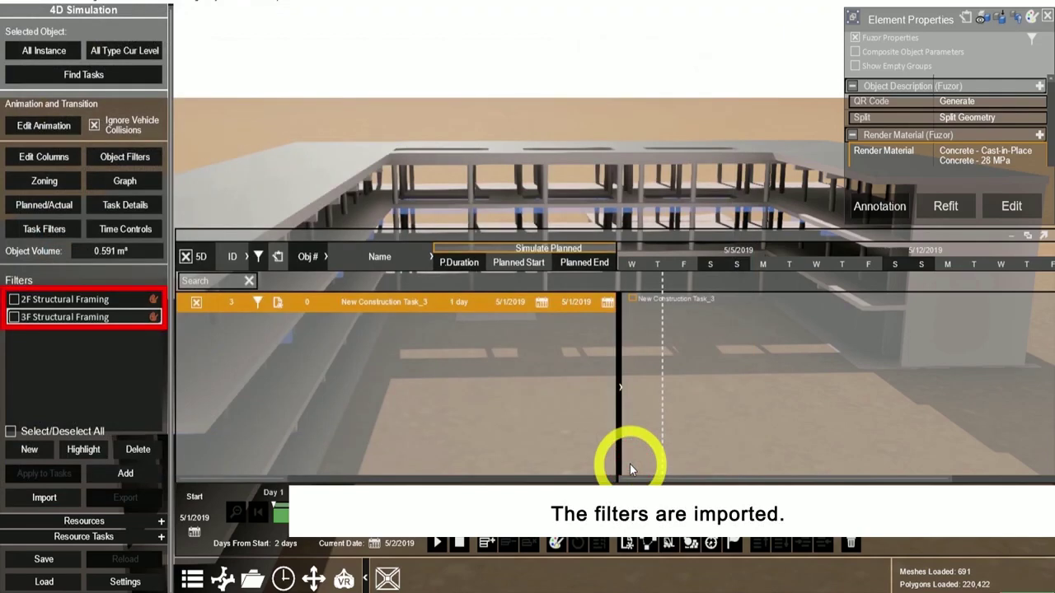
- Move 3F Structural Framing above 2F Structural Framing in the Filters list
{"action": "double_click", "coordinate": [74, 320]}
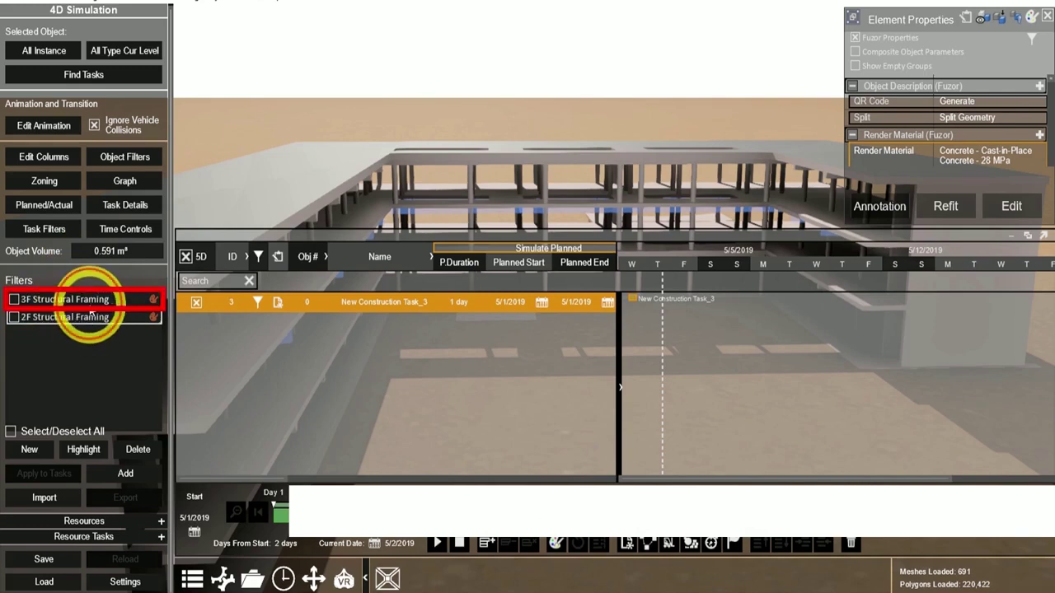